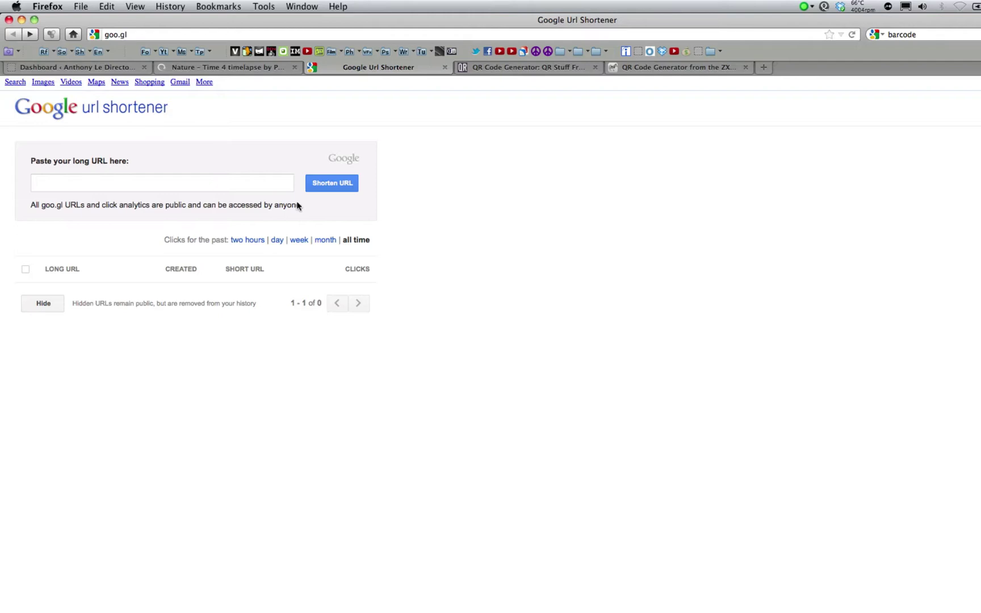
left_click(259, 181)
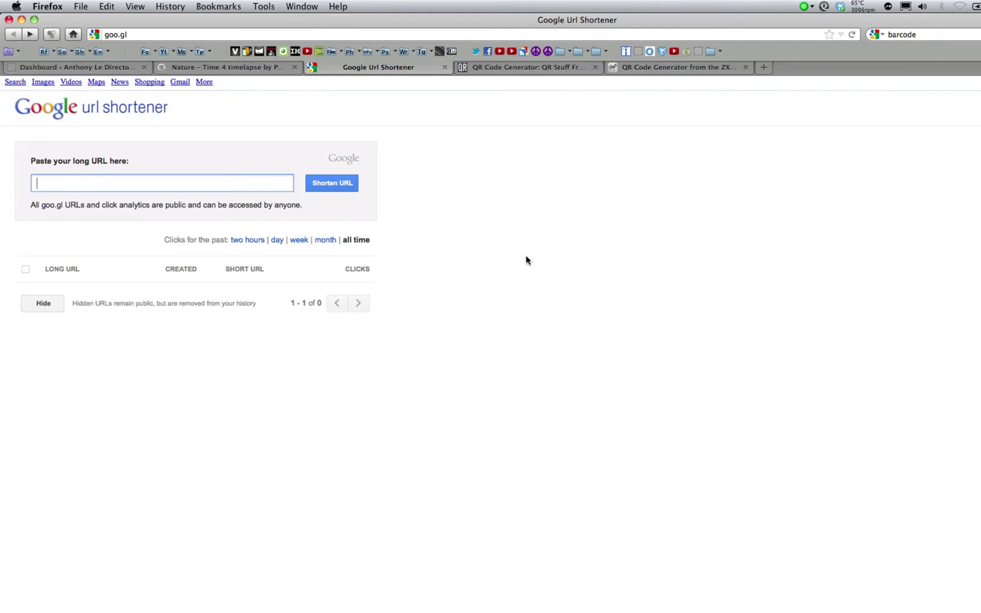
type("www.antho")
type("nyle")
type(".")
key("BackSpace")
type("le.me")
left_click(325, 182)
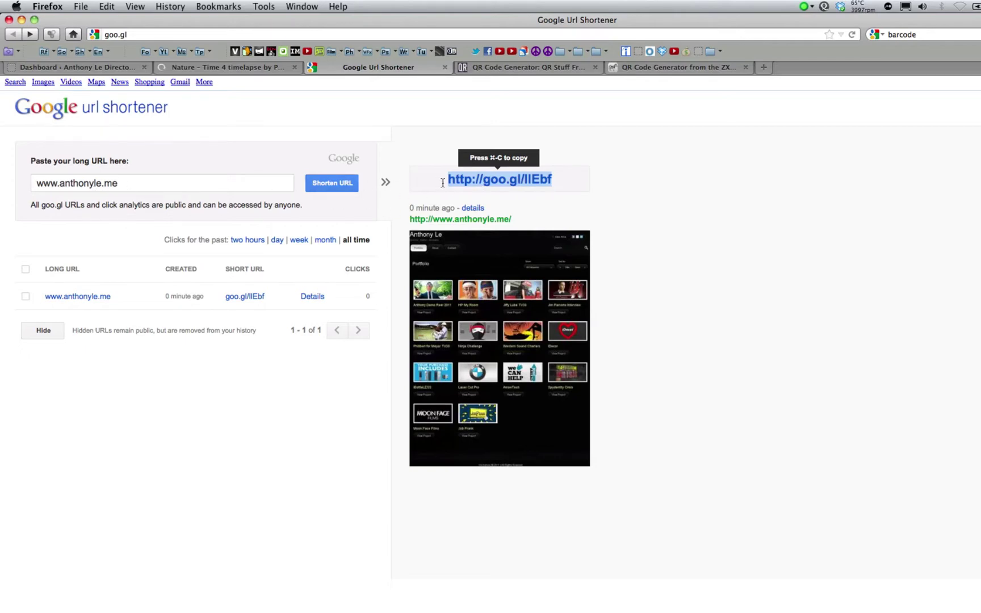
Copy the goo.gl short link from the shortener's results
right_click(514, 180)
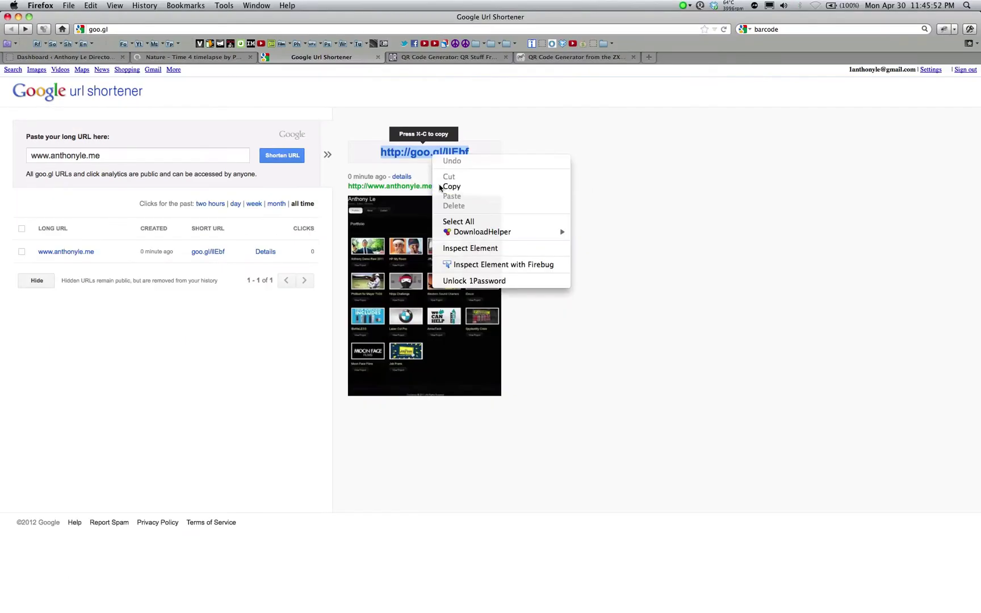
left_click(521, 221)
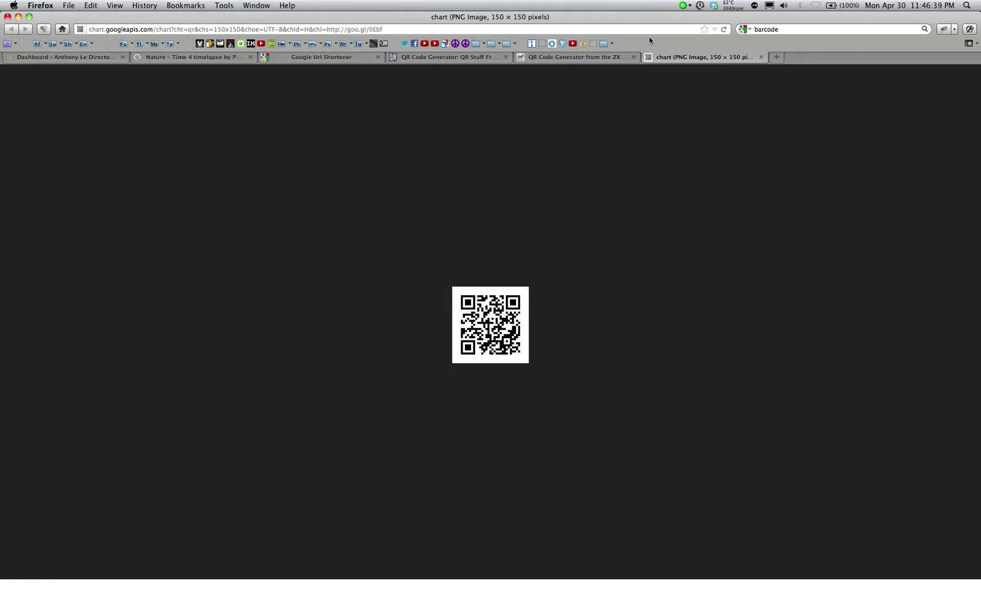
In the WordPress admin, add a Text widget to the Sidebar on the Widgets page
left_click(76, 61)
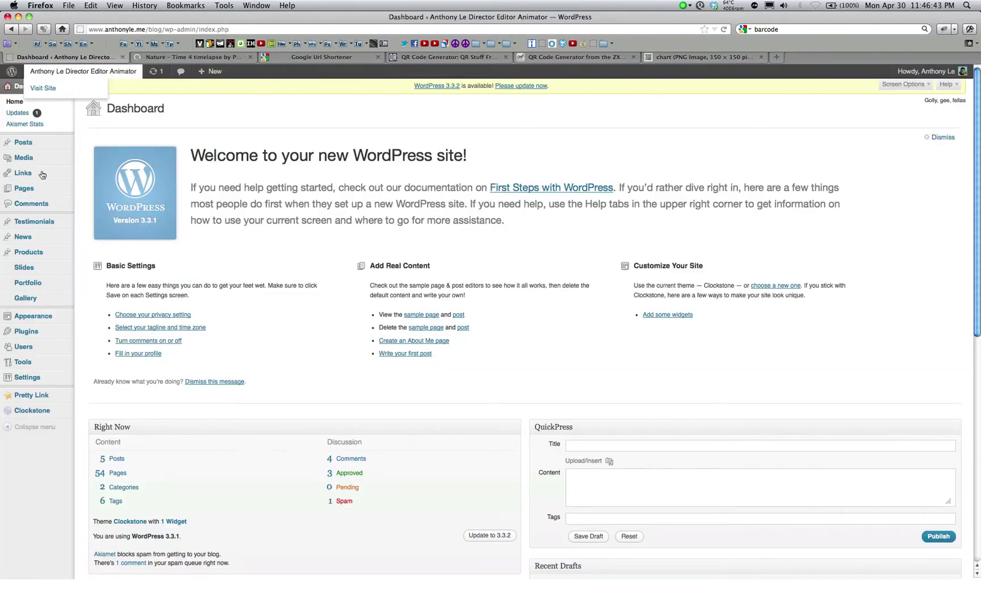
mouse_move(38, 316)
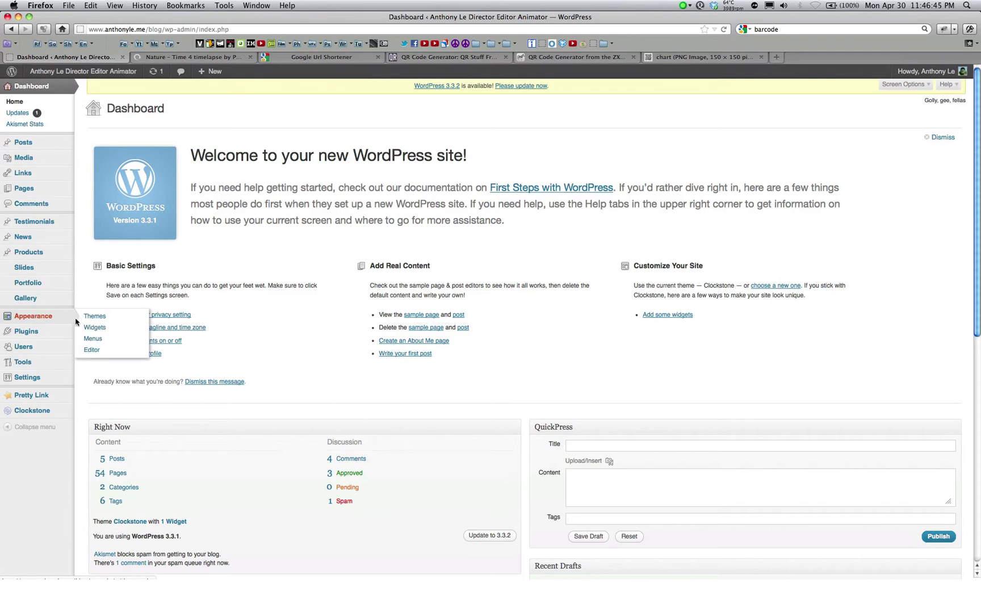
left_click(92, 329)
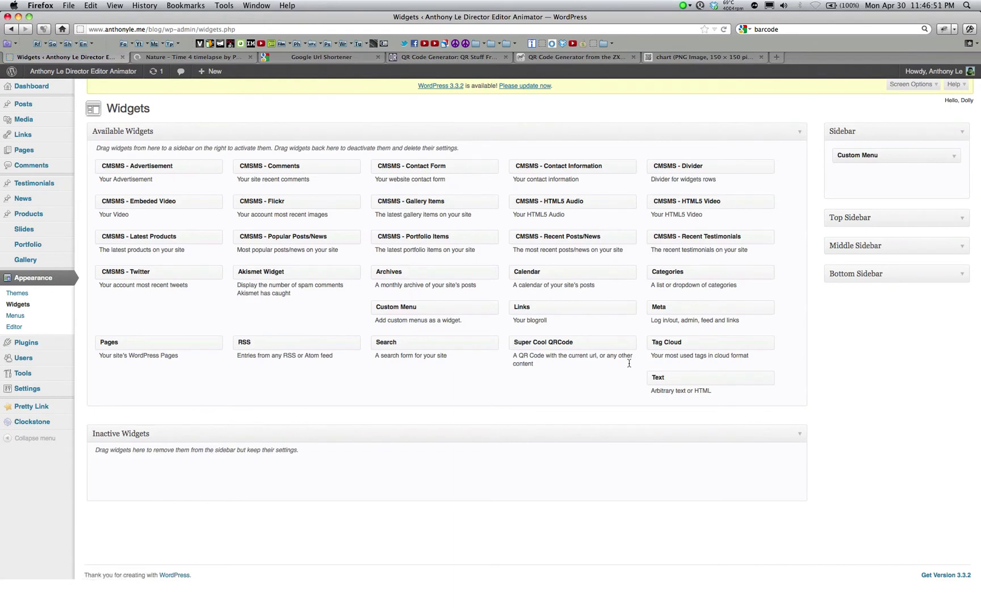
left_click_drag(672, 381, 867, 183)
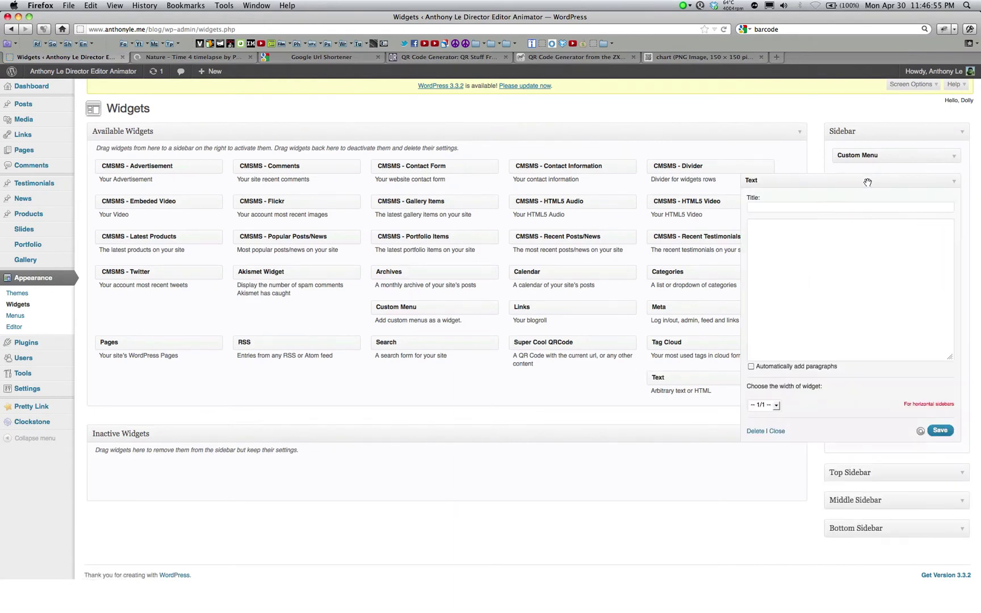
left_click(840, 265)
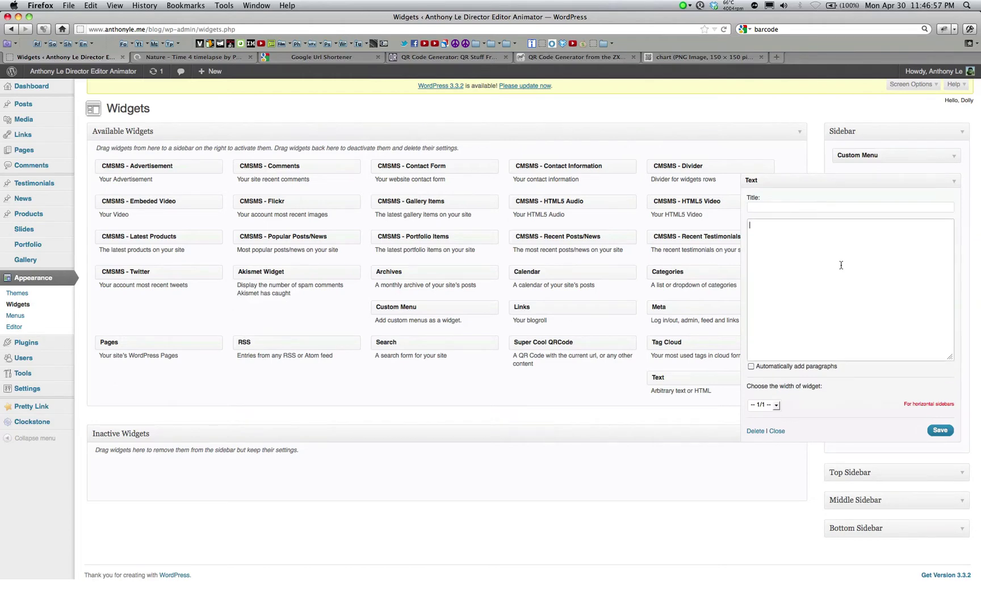
type("<img src=")
key("super+v")
type(".pr")
key("BackSpace")
key("BackSpace")
type("qr\">")
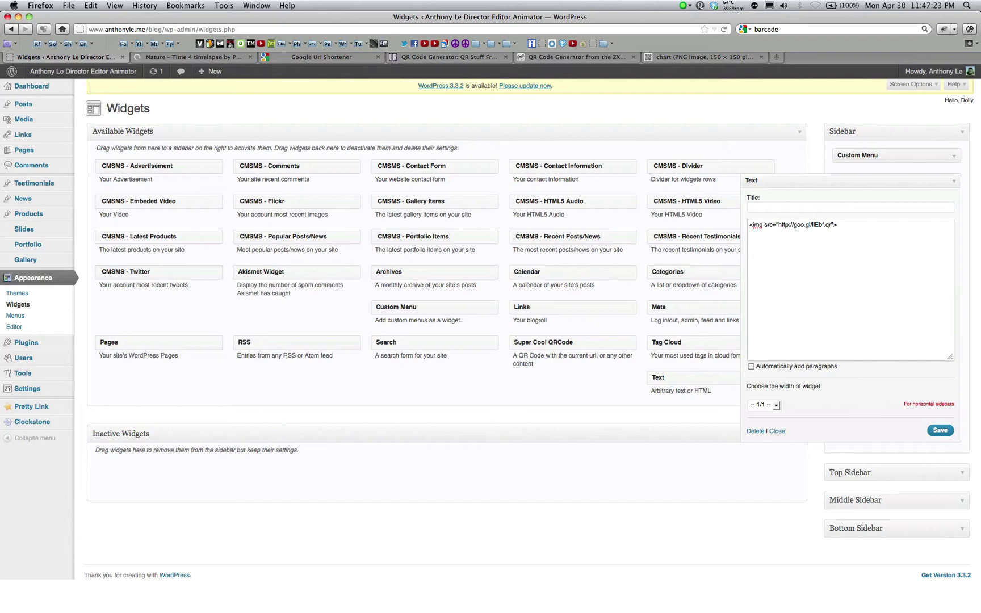
left_click(937, 431)
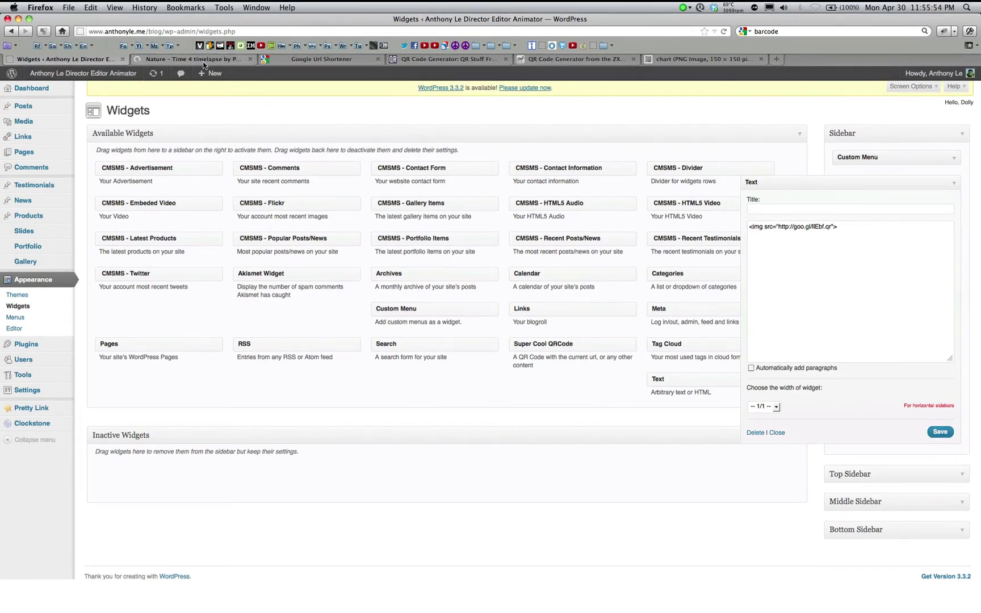
Open the 'Nature - Time 4 timelapse' post in the Edit Post screen
left_click(203, 60)
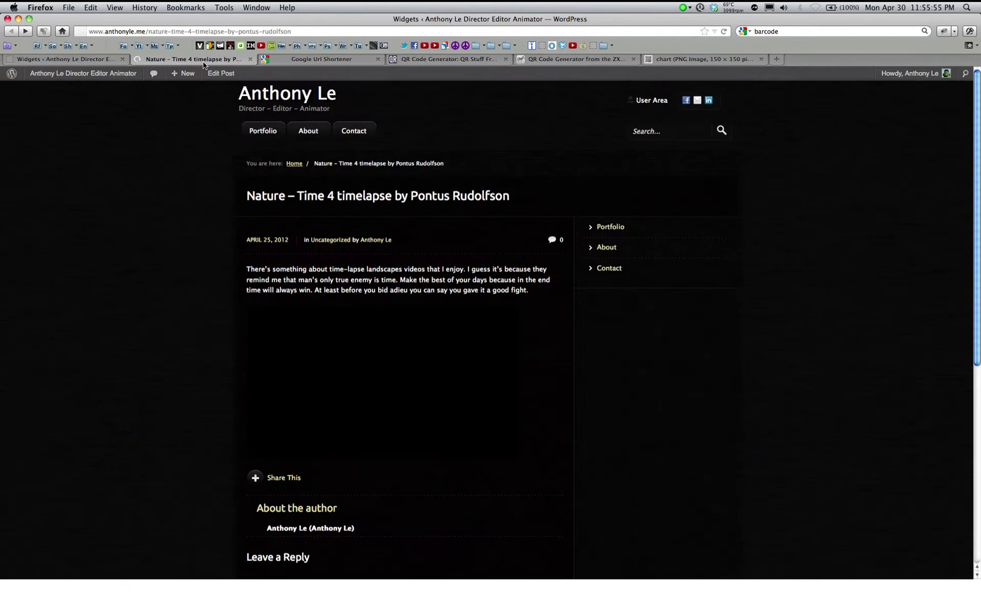
left_click(723, 31)
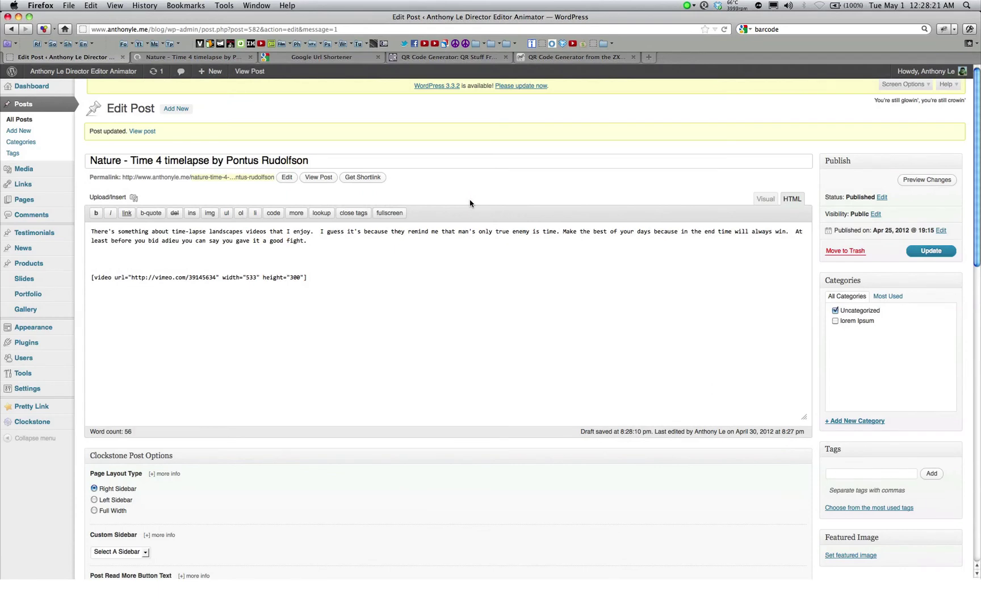
Insert an img tag with the goo.gl .qr URL into the Nature post, update it, and view it
left_click(209, 213)
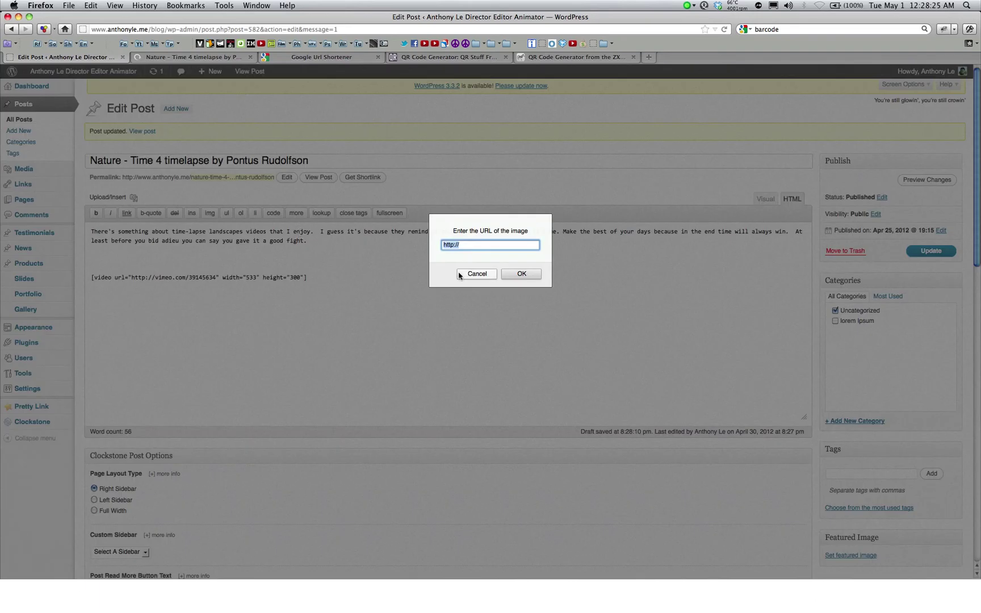
key("super+v")
left_click(522, 273)
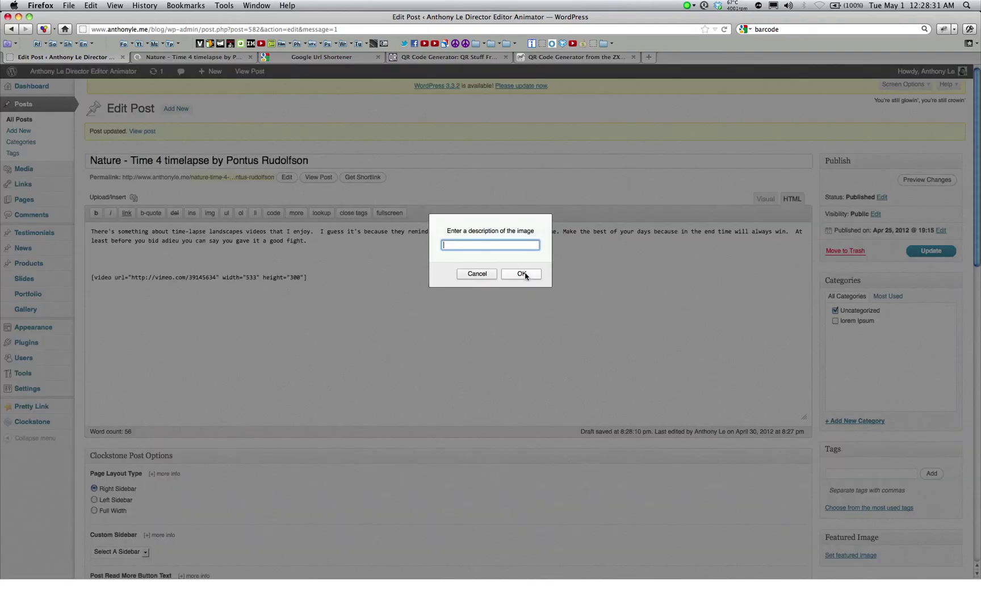
left_click(525, 276)
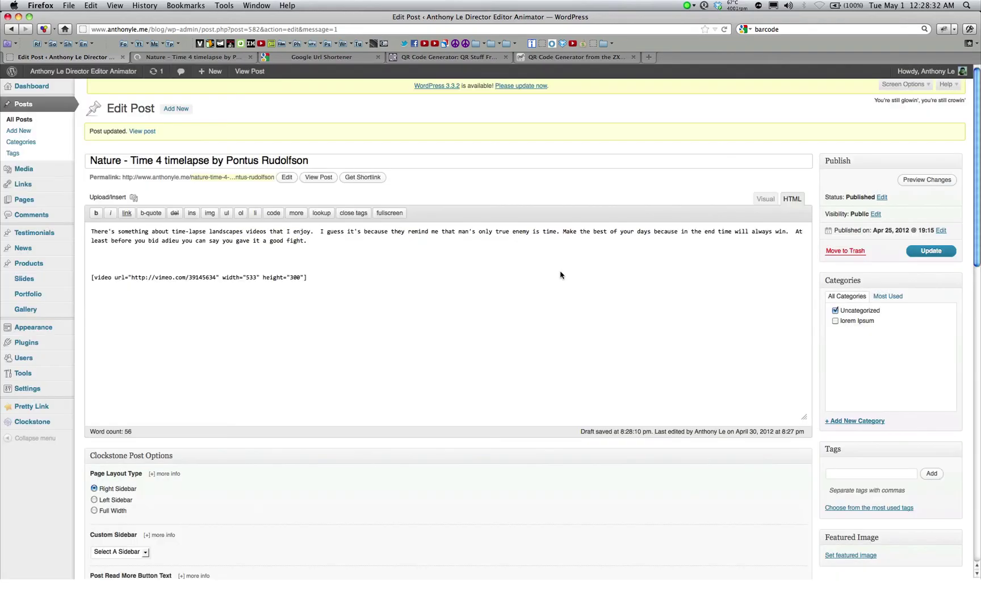
left_click(920, 252)
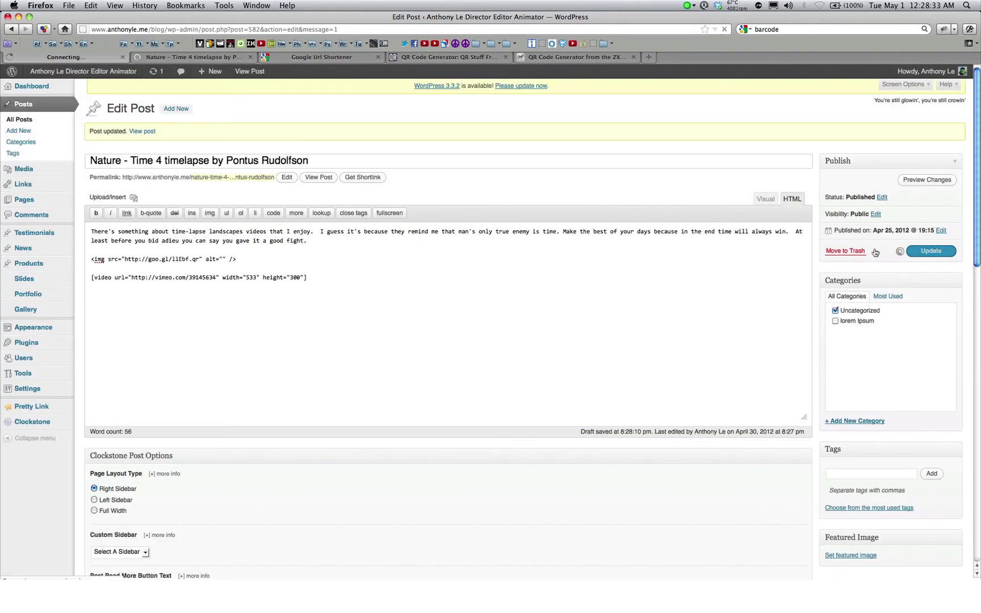
left_click(221, 59)
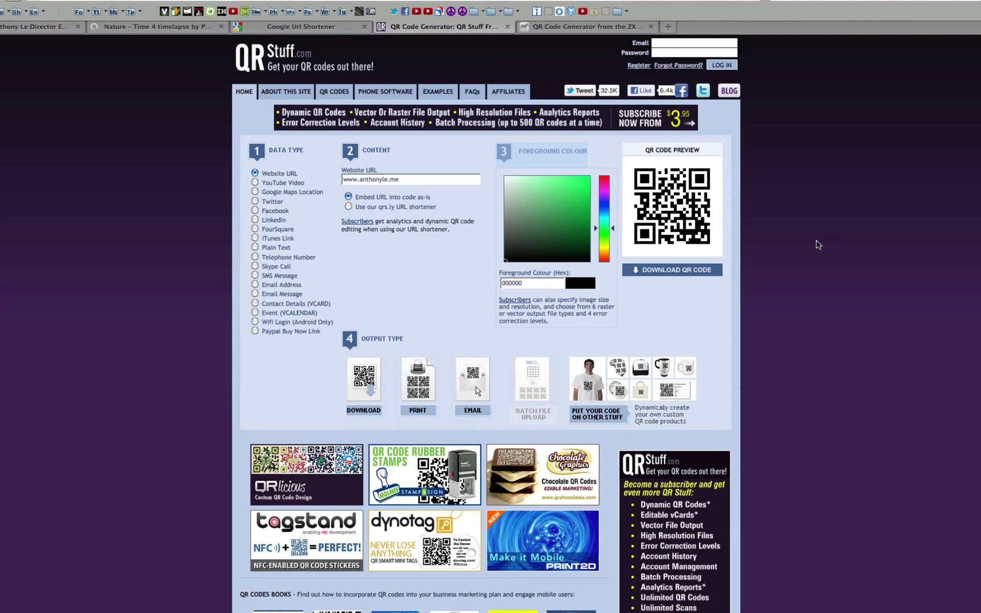
Try the Google Maps, Twitter and Facebook code types, then return to Website URL
left_click(265, 193)
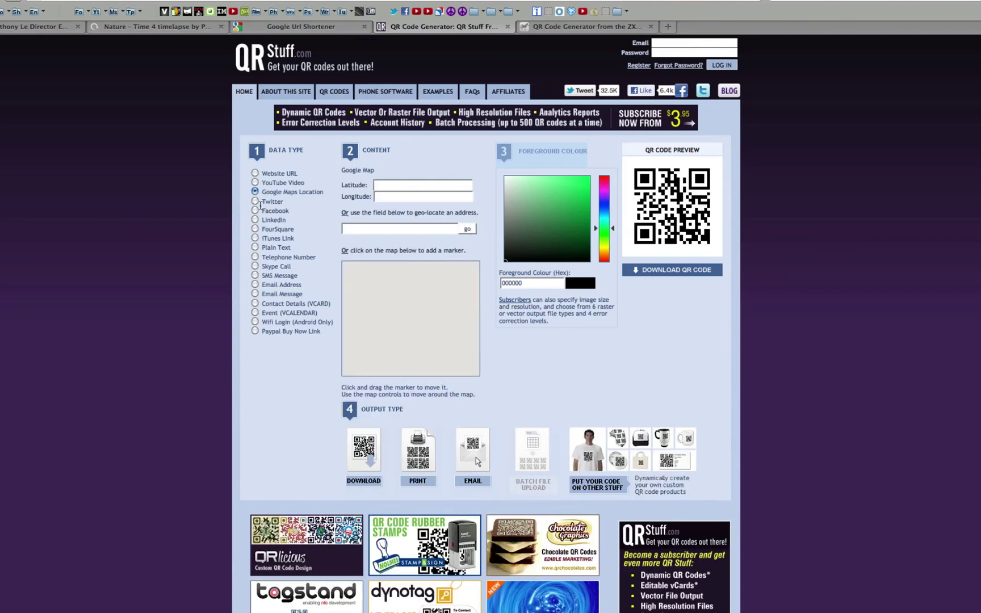
left_click(255, 201)
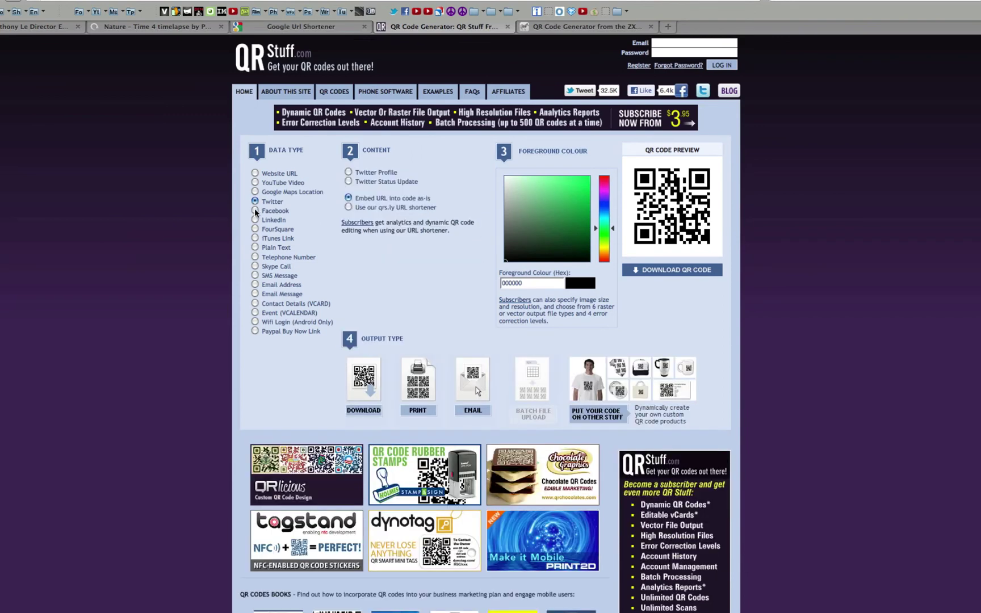
left_click(255, 210)
left_click(255, 172)
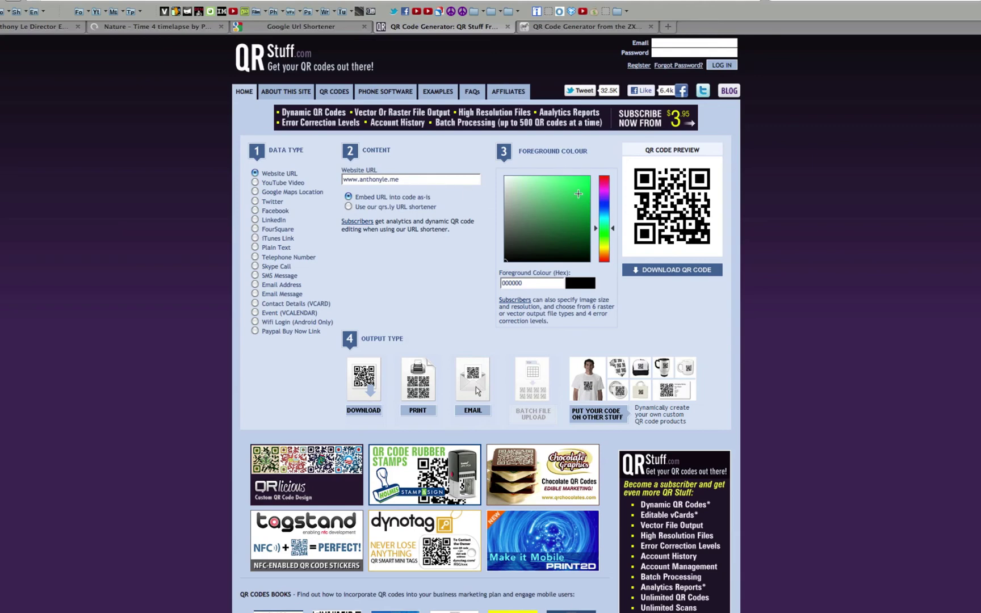
Recolour the QR code foreground from dark green to bright blue
left_click(579, 229)
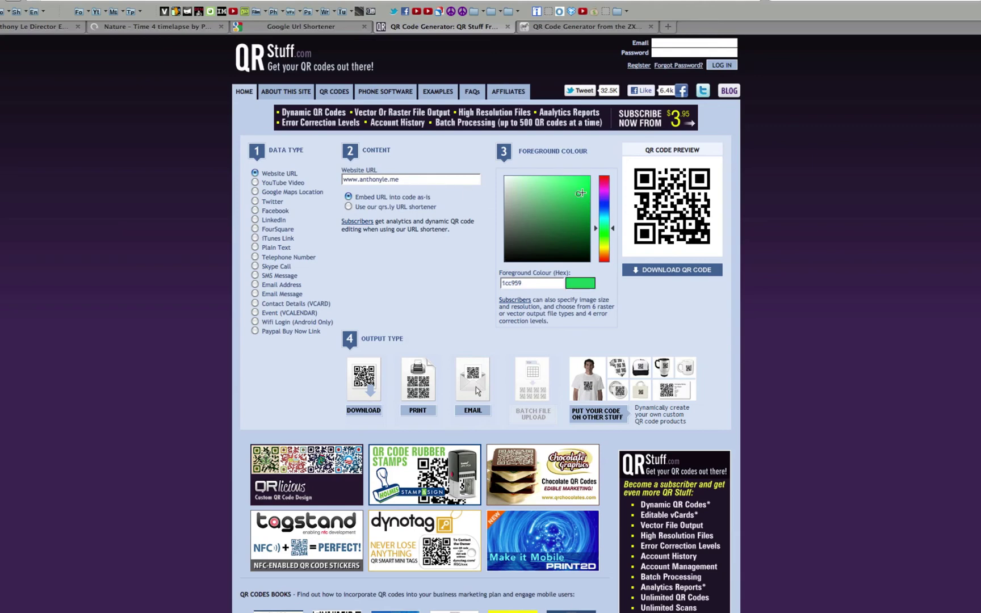
left_click(605, 212)
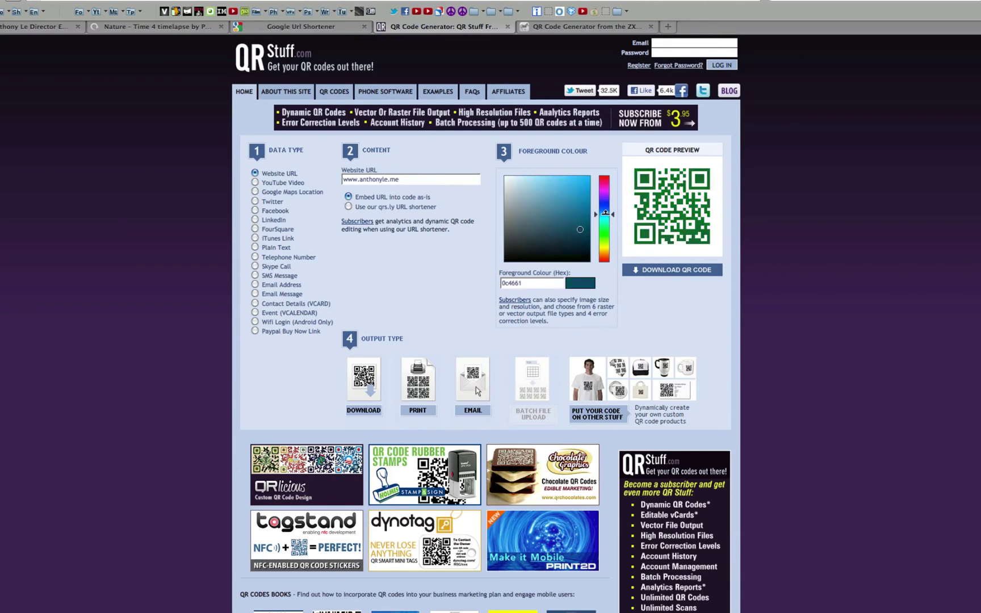
left_click(581, 193)
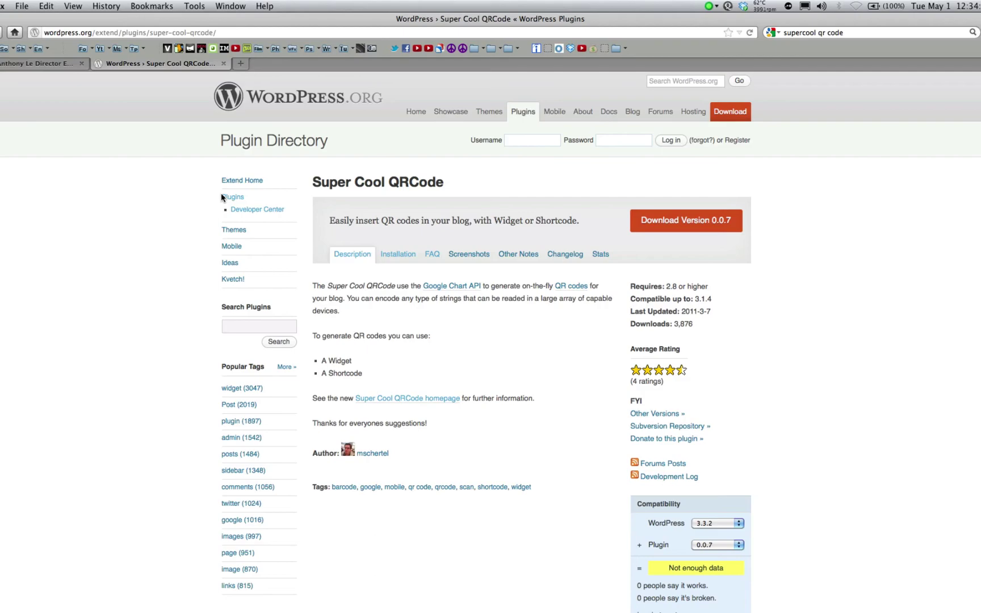
Return to the WordPress Widgets admin page
left_click(59, 64)
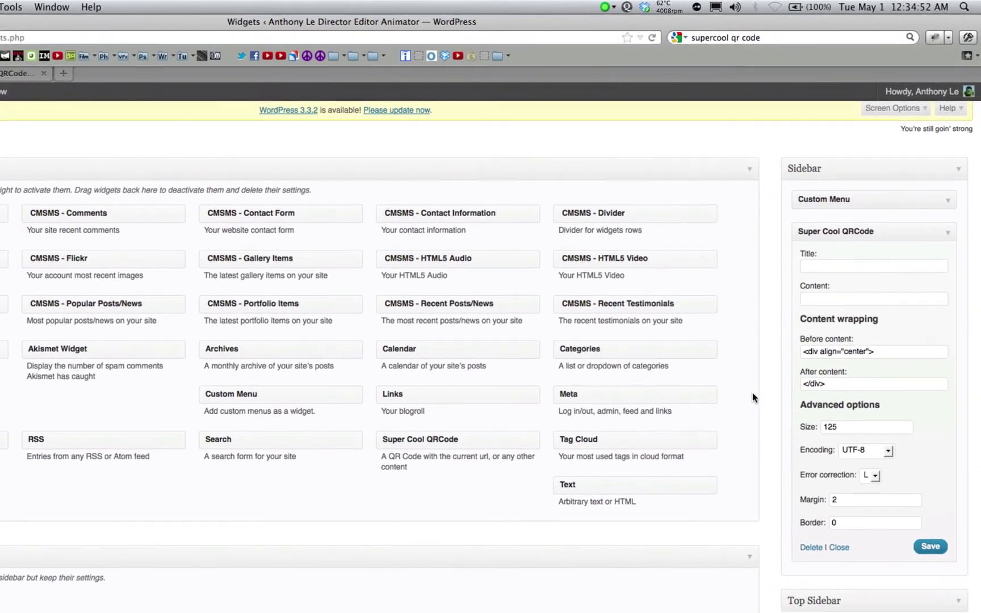